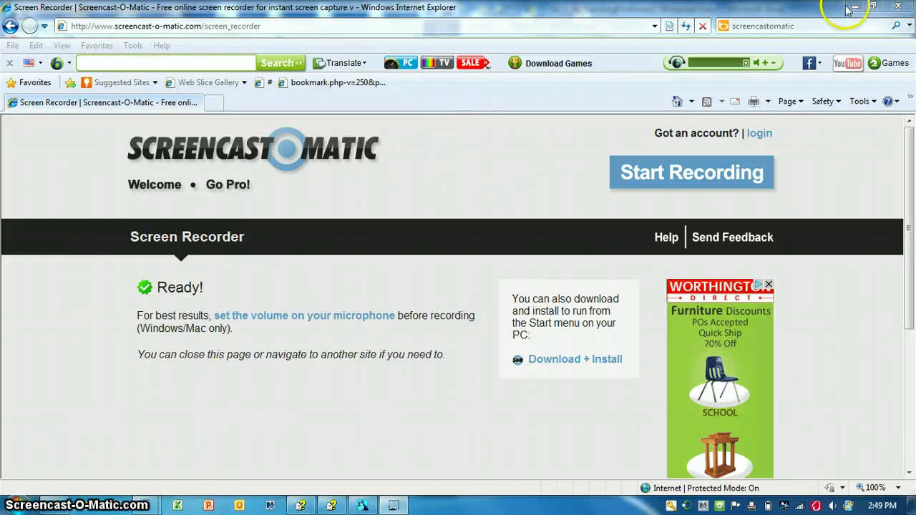
Minimize Internet Explorer and scroll the Word handout to step 7's coordinate table.
click(851, 8)
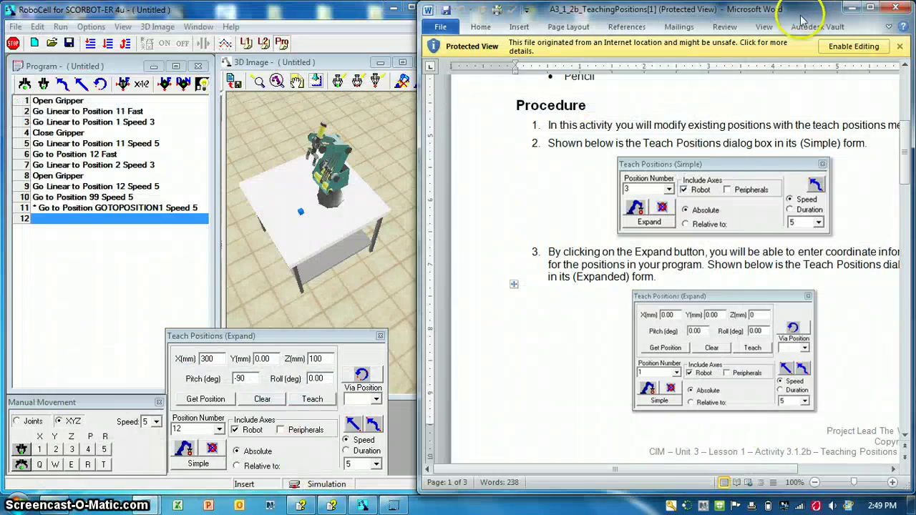
scroll(715, 193, down, 4)
scroll(727, 201, up, 12)
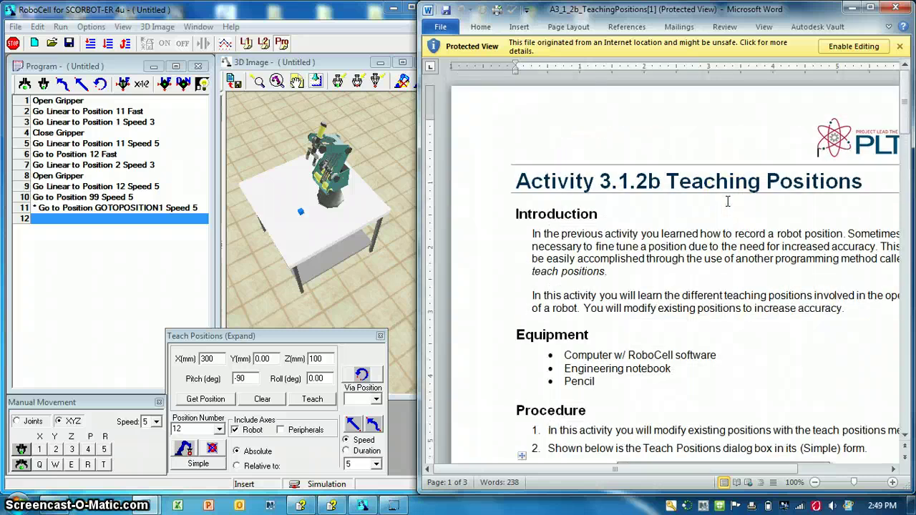
scroll(727, 201, down, 3)
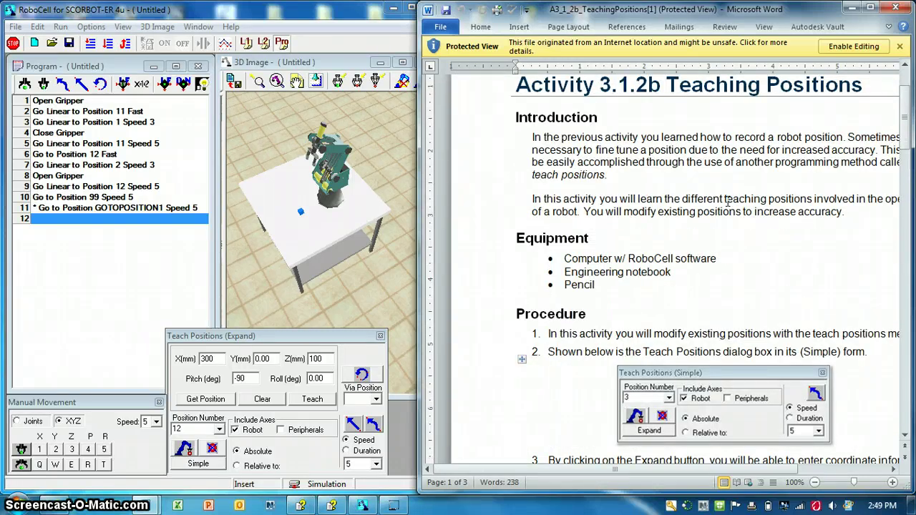
scroll(727, 201, down, 2)
scroll(727, 201, down, 2)
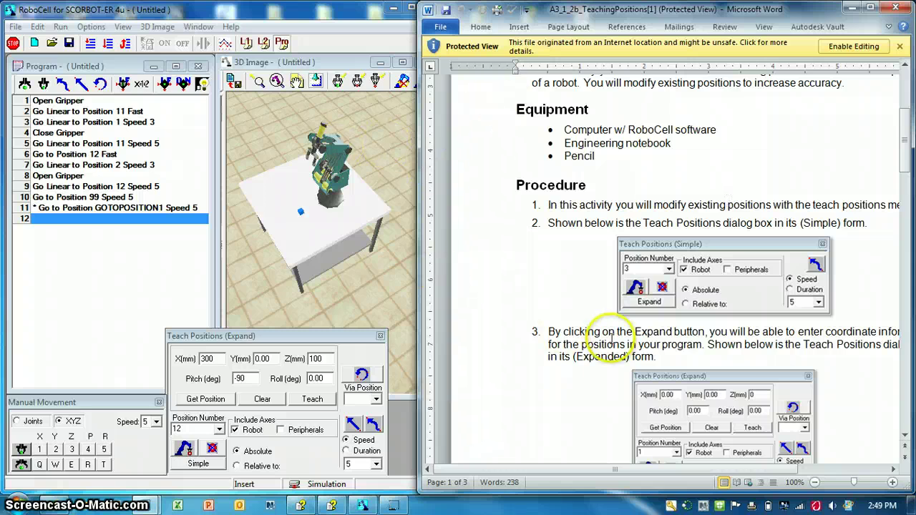
scroll(612, 339, down, 1)
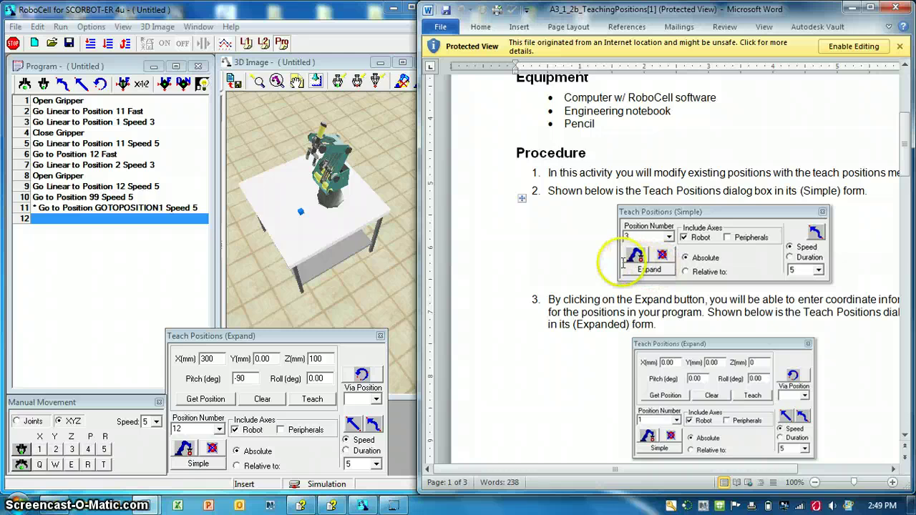
scroll(583, 293, down, 6)
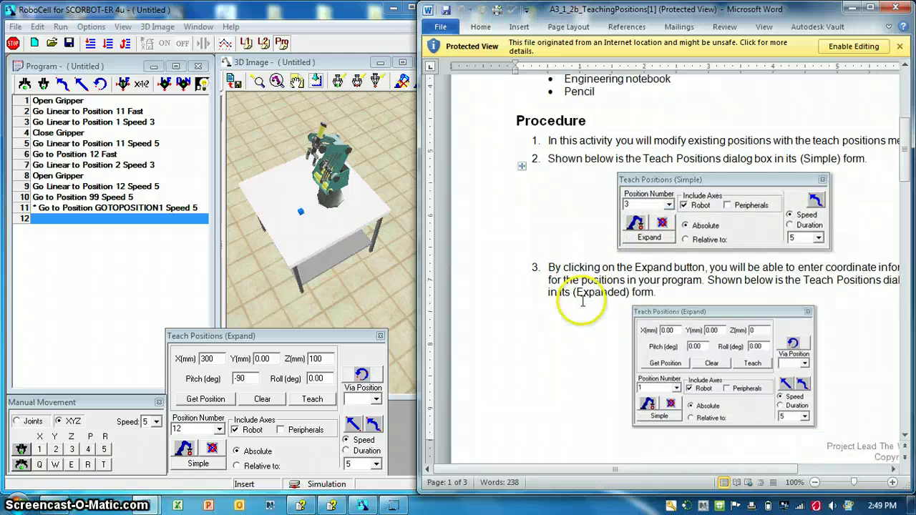
scroll(583, 301, down, 7)
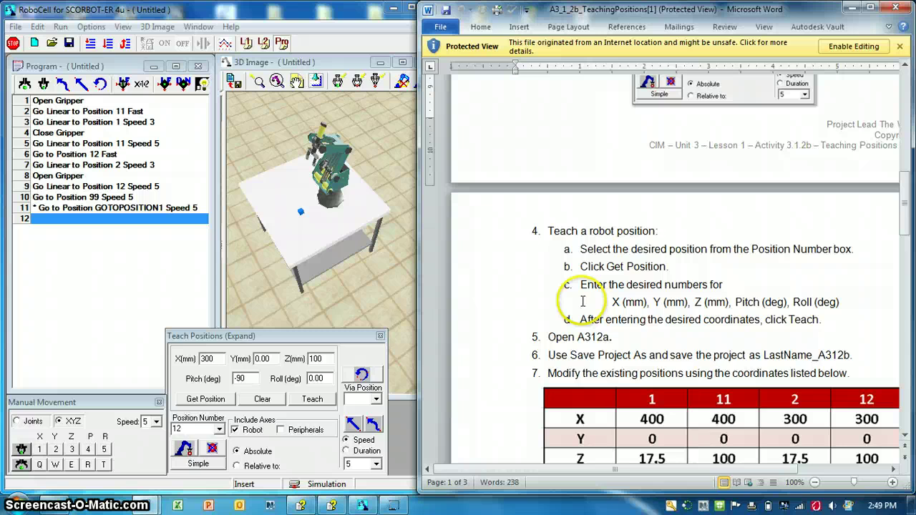
scroll(582, 301, down, 1)
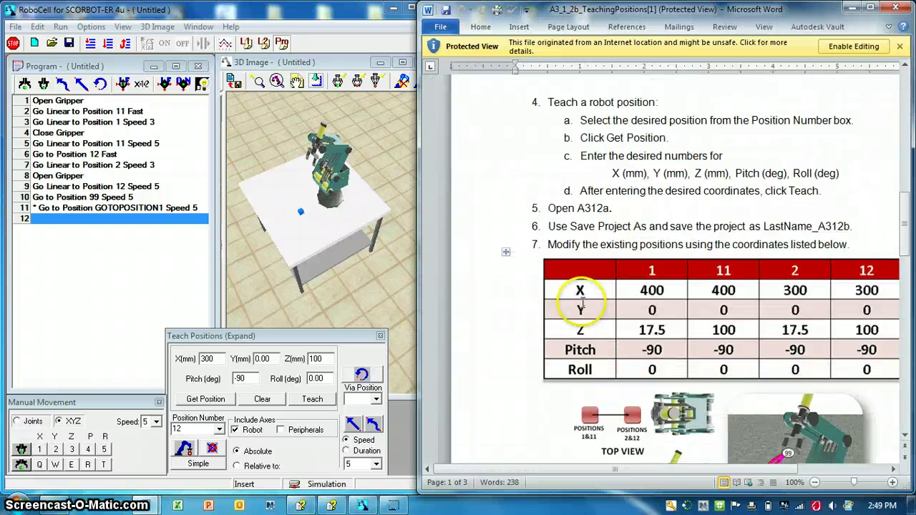
scroll(581, 308, down, 2)
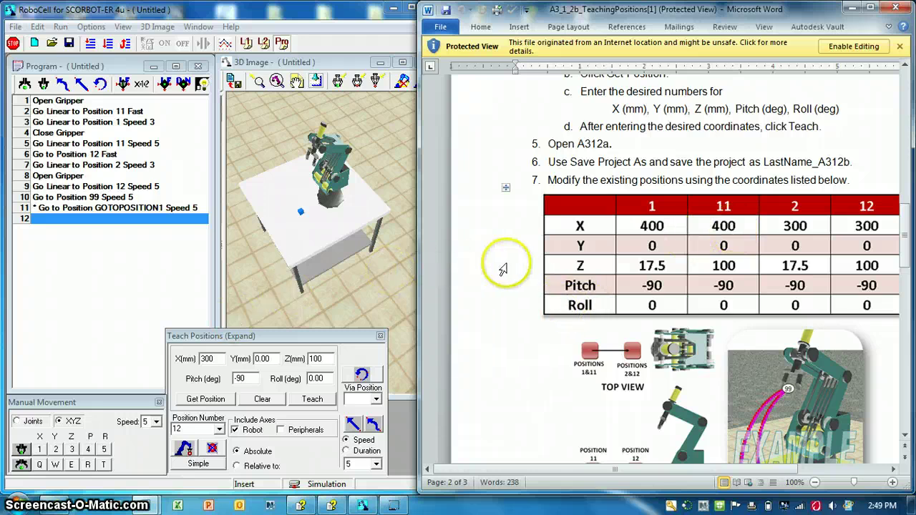
scroll(558, 360, down, 8)
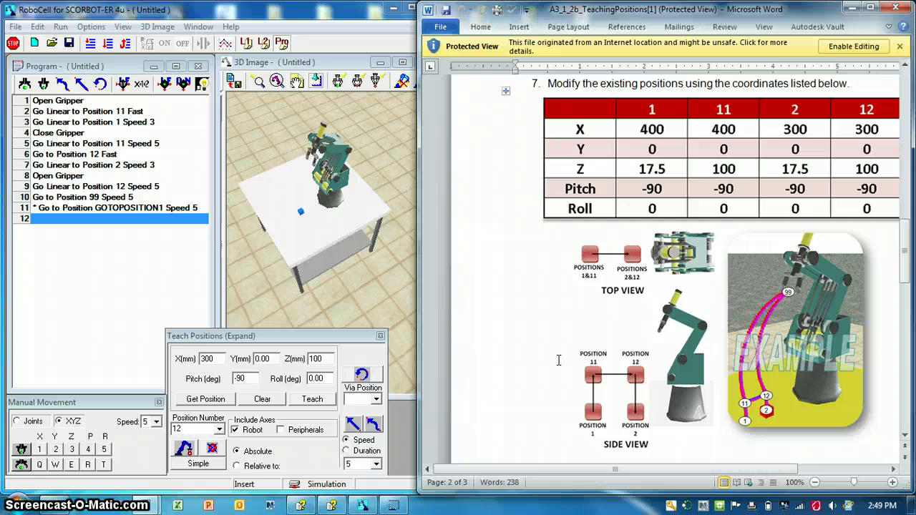
scroll(558, 360, up, 4)
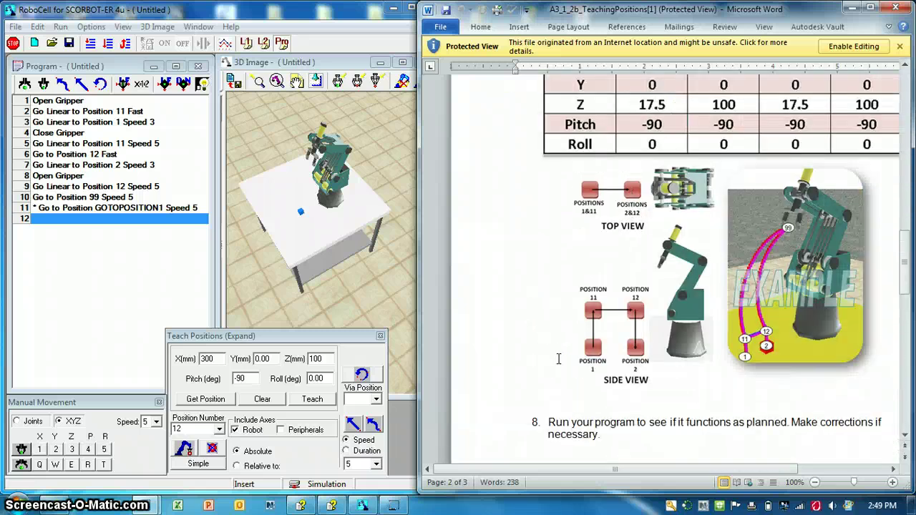
scroll(558, 360, up, 4)
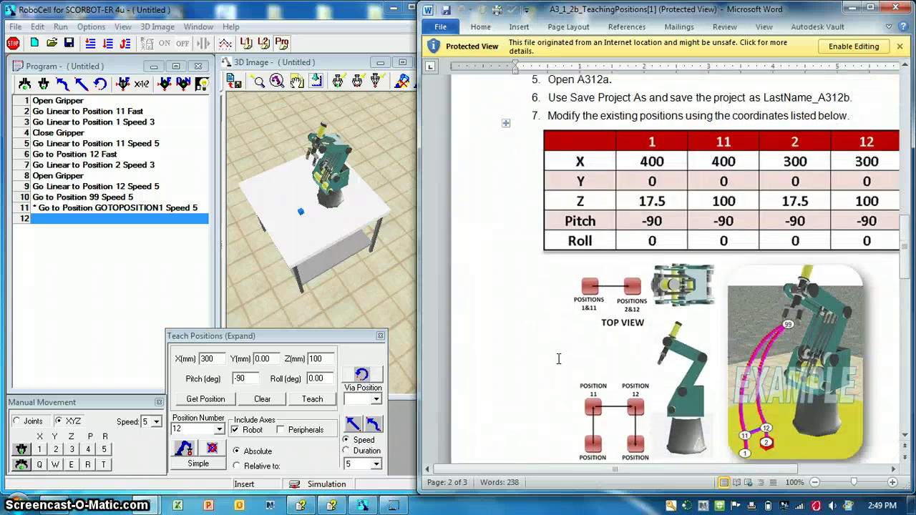
scroll(611, 361, down, 3)
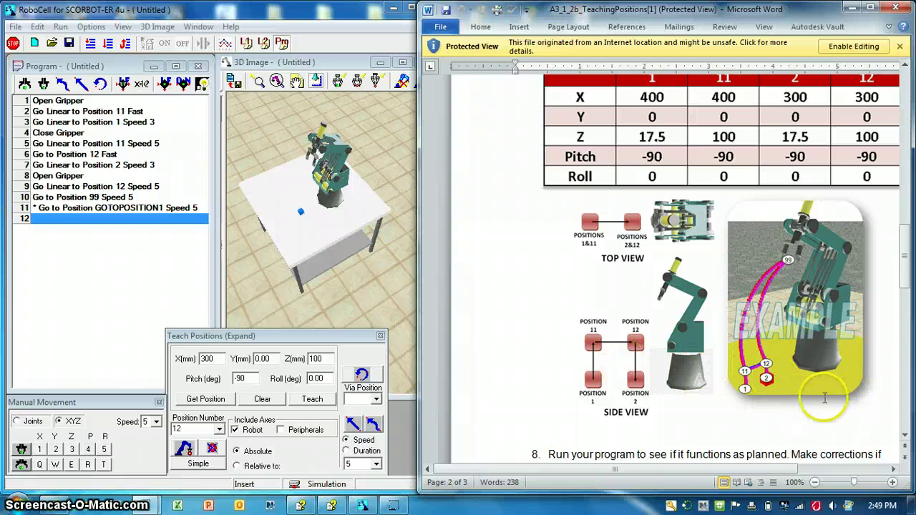
scroll(615, 381, up, 2)
scroll(615, 381, up, 3)
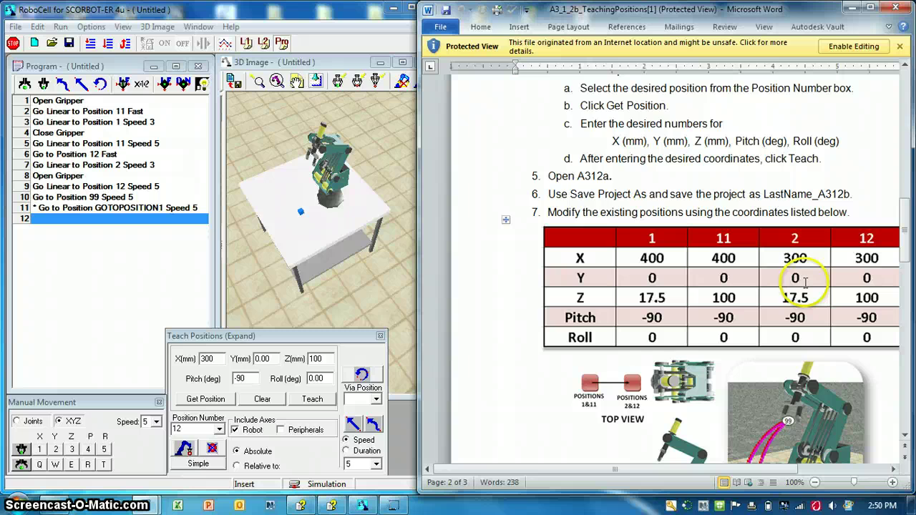
In the expanded Teach Positions dialog, select position 1 and load its stored coordinates (X 400, Z 17.5, pitch -90).
click(293, 26)
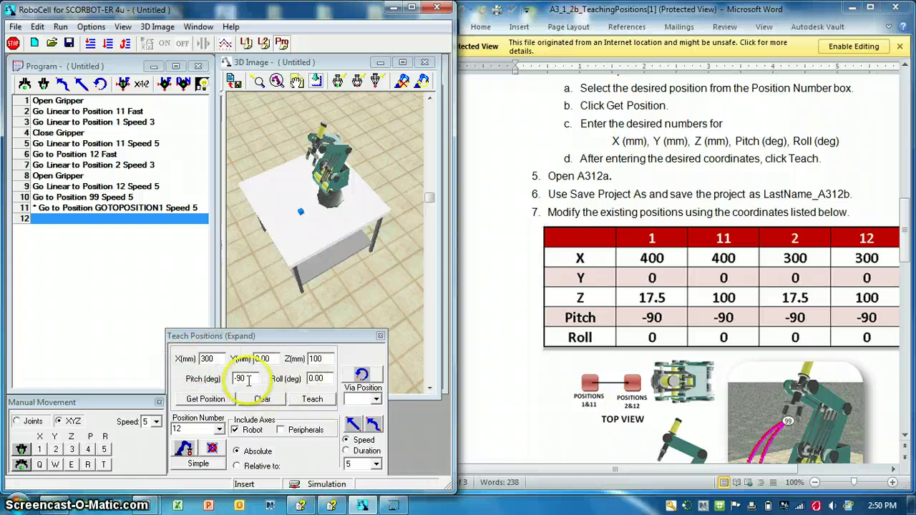
click(199, 462)
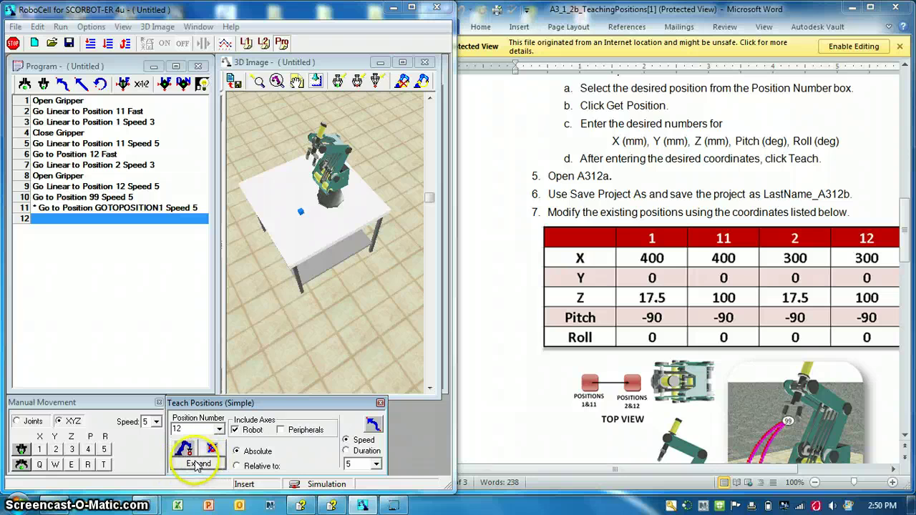
click(199, 463)
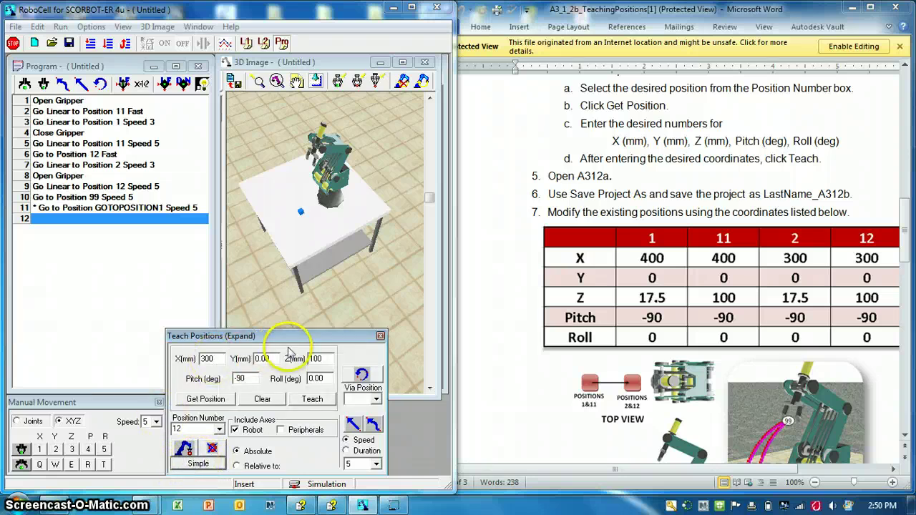
click(219, 429)
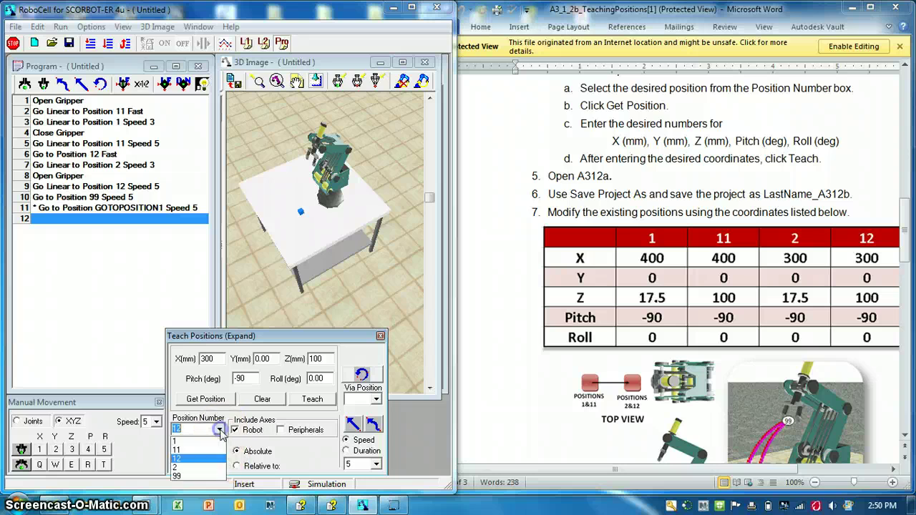
click(193, 443)
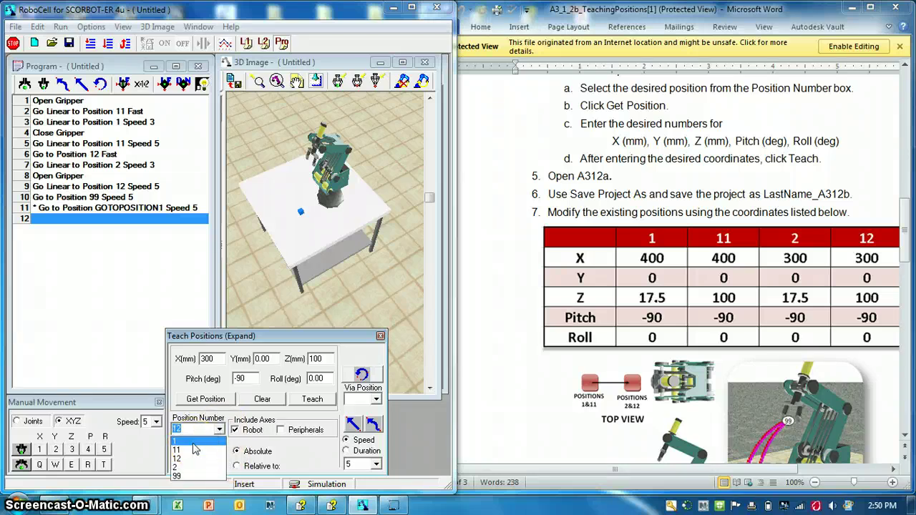
click(194, 443)
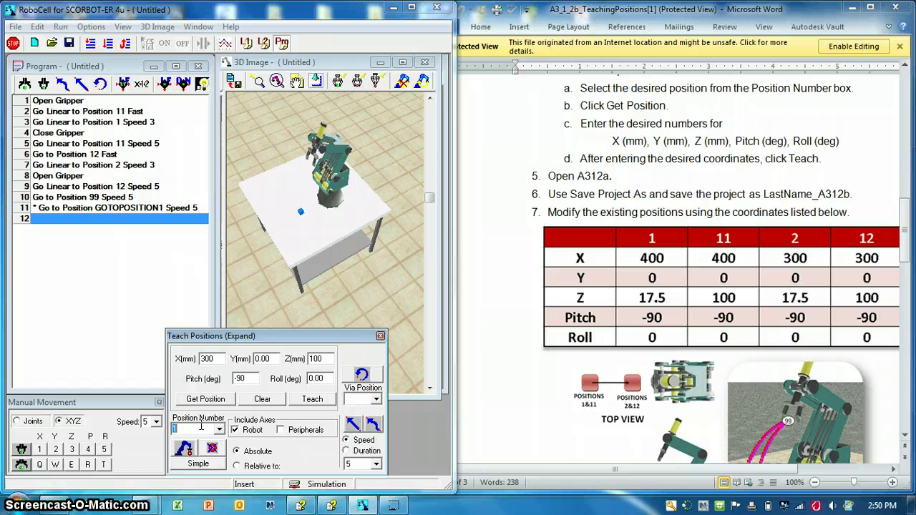
click(209, 400)
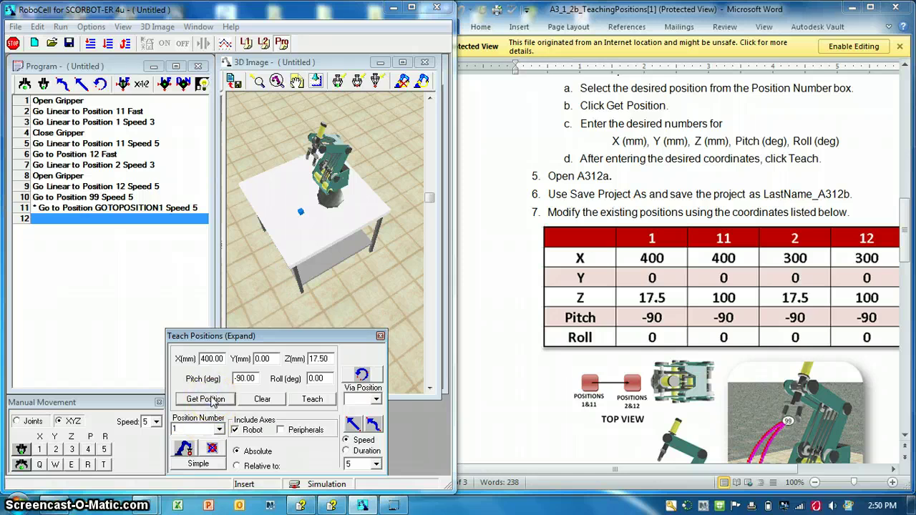
Clear the fields, enter Z 017.5 with X 400, Y 0, pitch -90, roll 0, and teach Position 1.
click(264, 399)
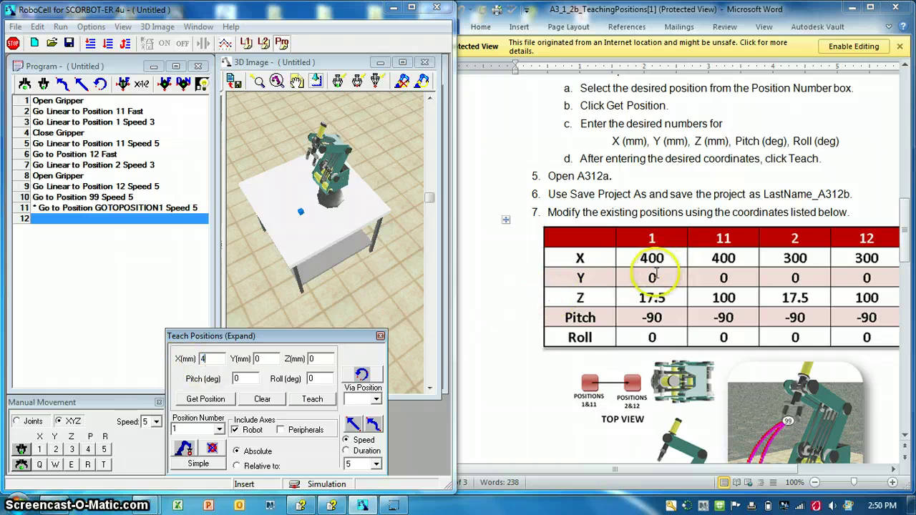
text(00)
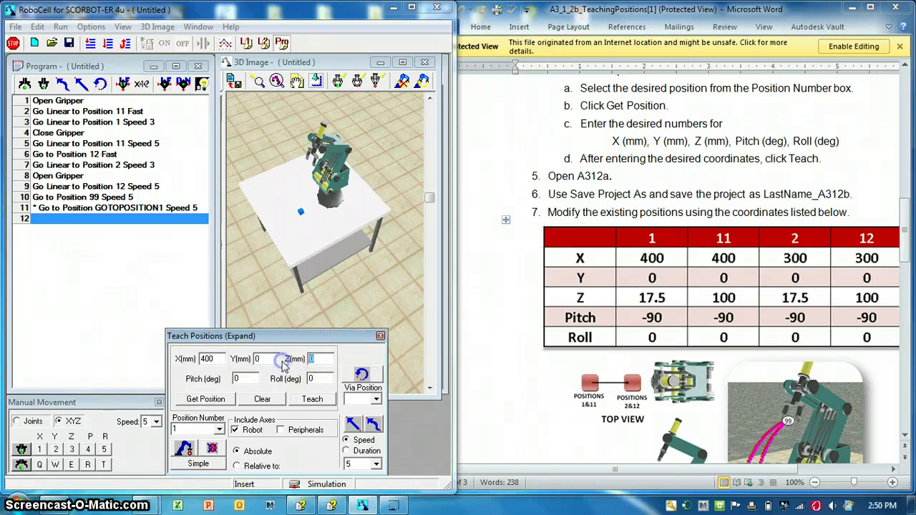
text(17.5)
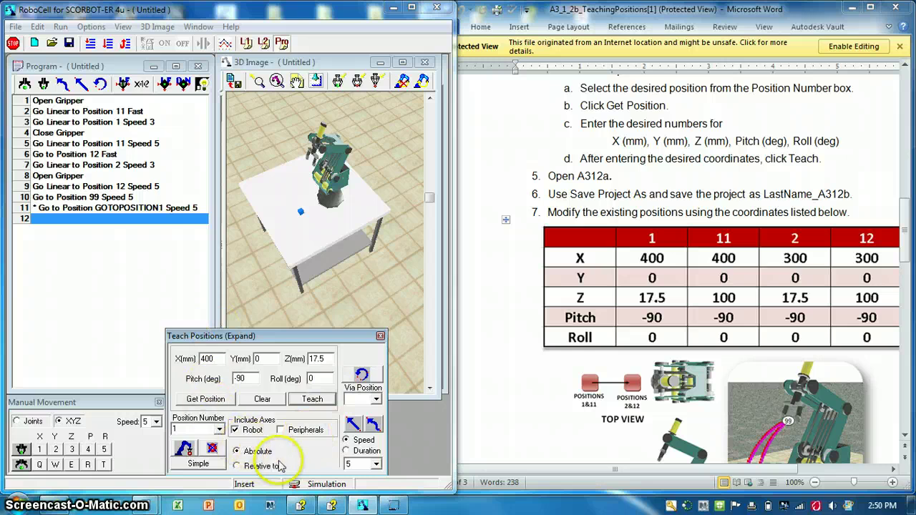
click(239, 466)
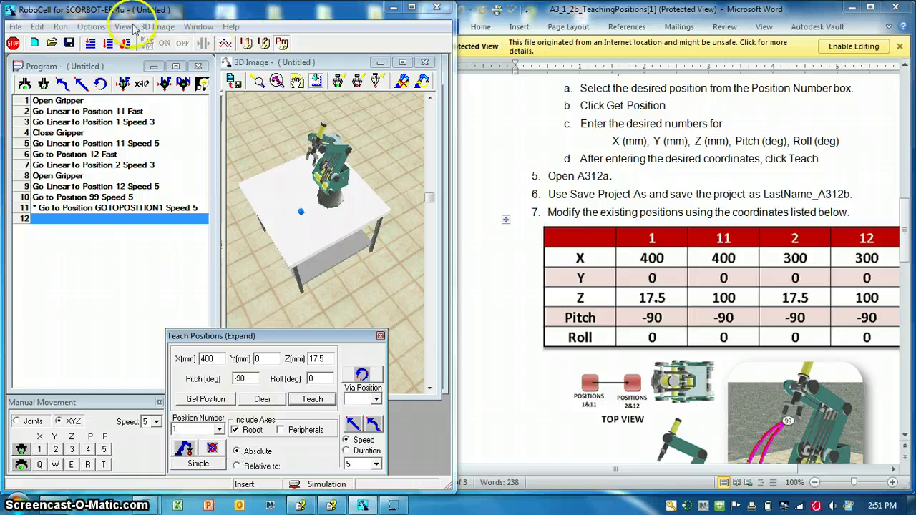
Show View > Positions, confirm row 1 reads 400, 0, 17.5, -90, 0, then move the table aside.
click(157, 26)
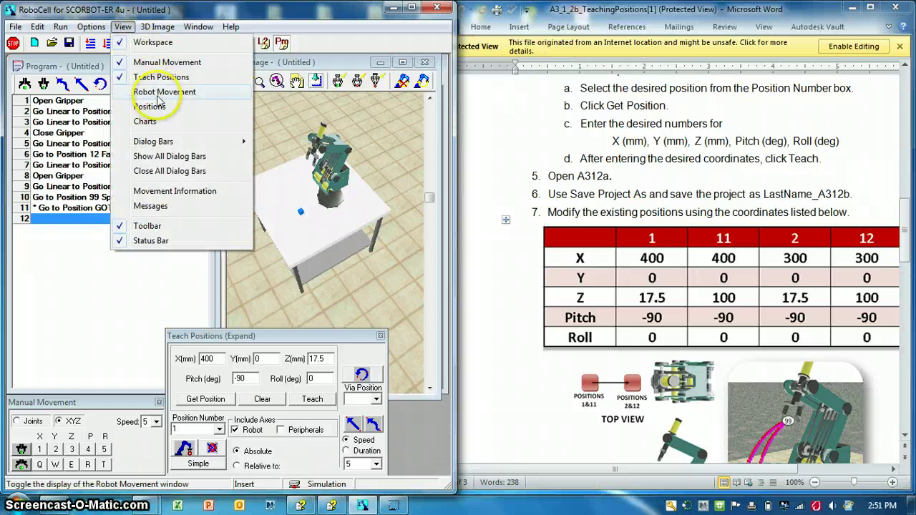
click(151, 109)
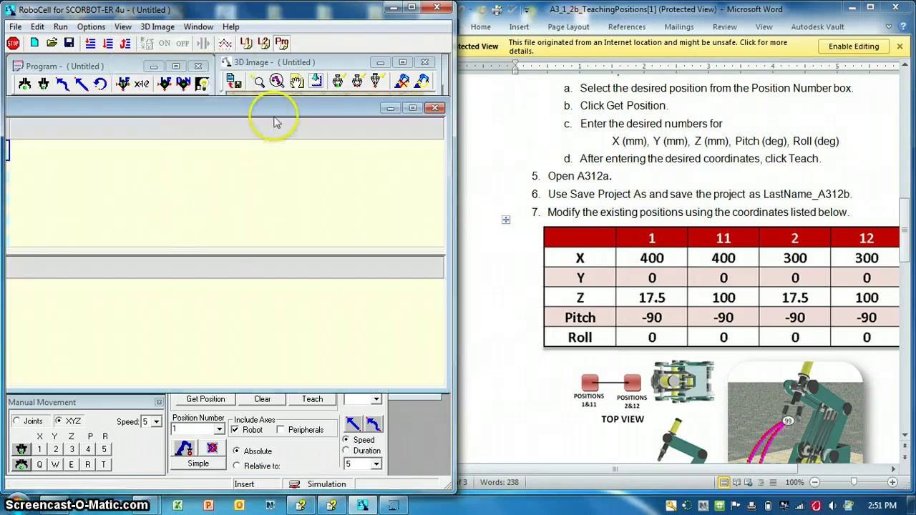
drag(426, 109, 450, 105)
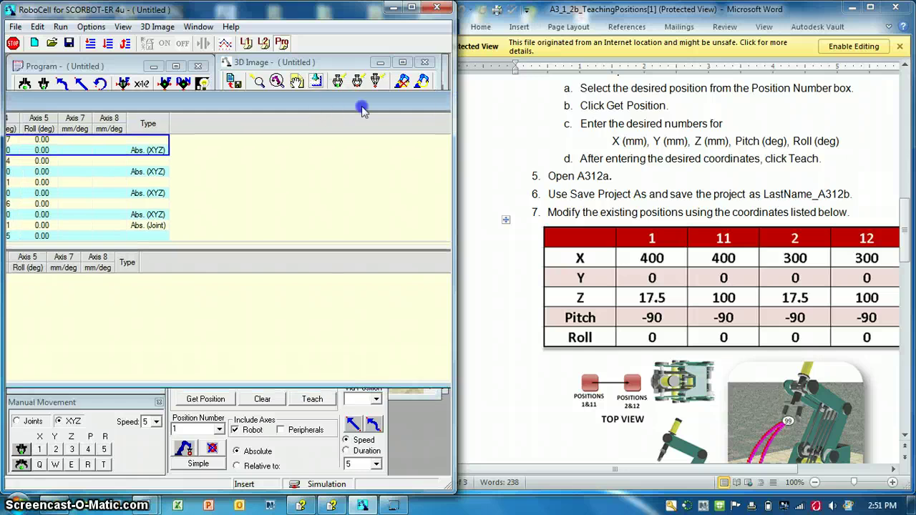
drag(361, 109, 450, 108)
drag(282, 107, 326, 127)
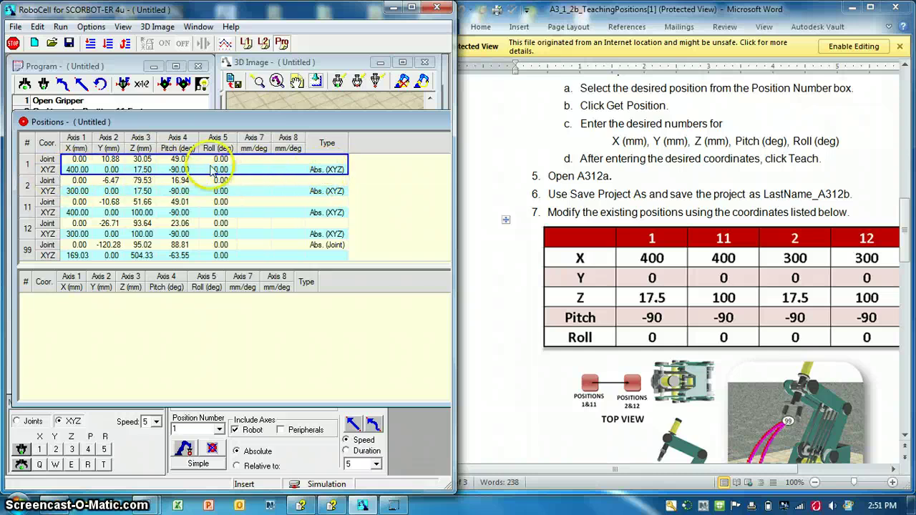
drag(331, 124, 16, 152)
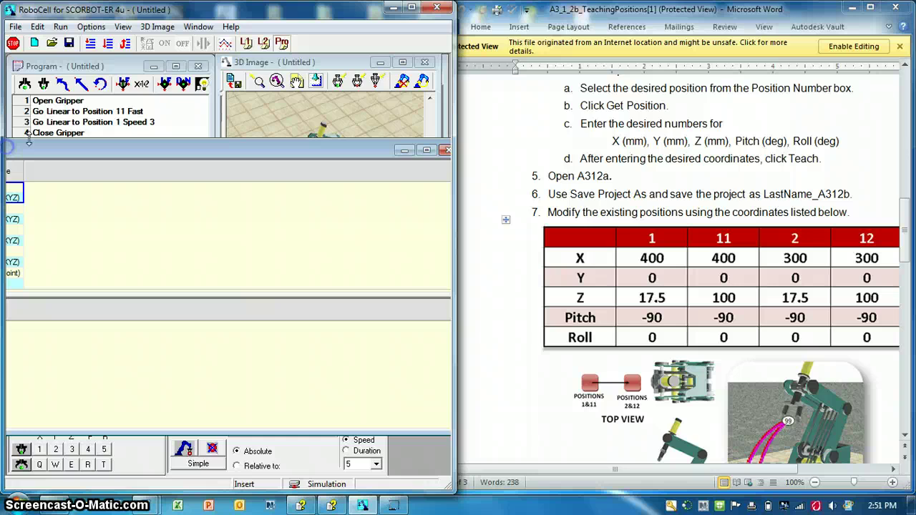
drag(301, 156, 290, 151)
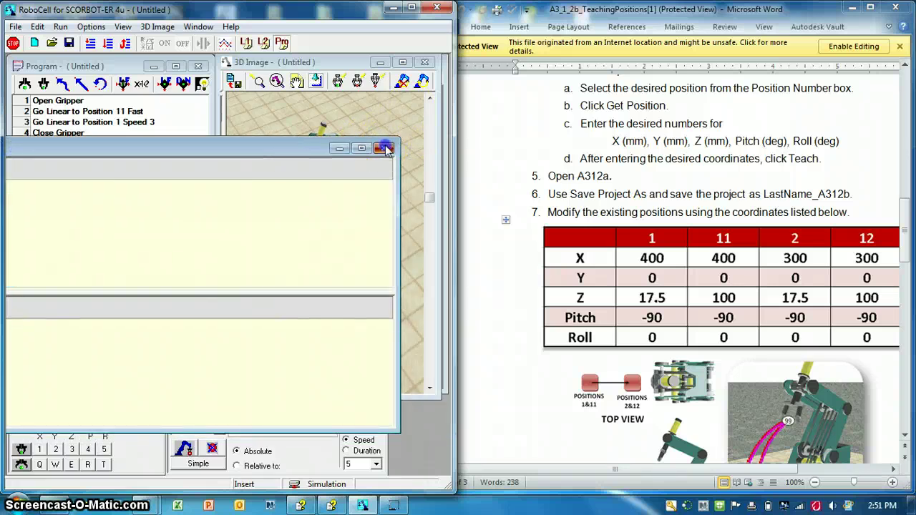
Close the Positions table, set Teach Positions to Simple, and run one cycle from line 1.
click(385, 148)
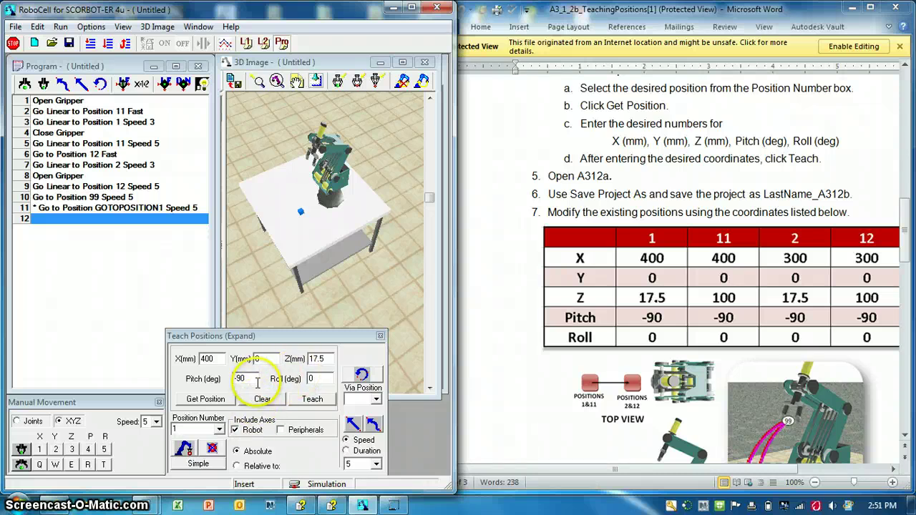
click(196, 464)
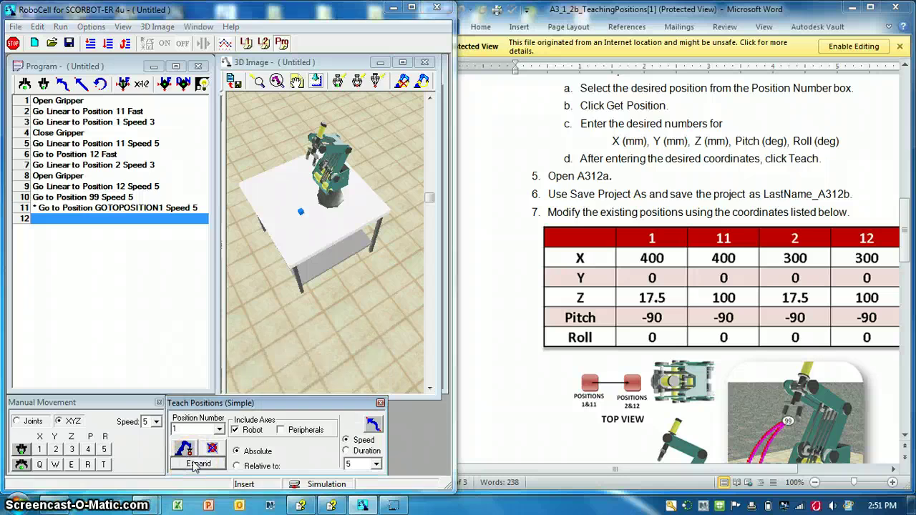
click(44, 82)
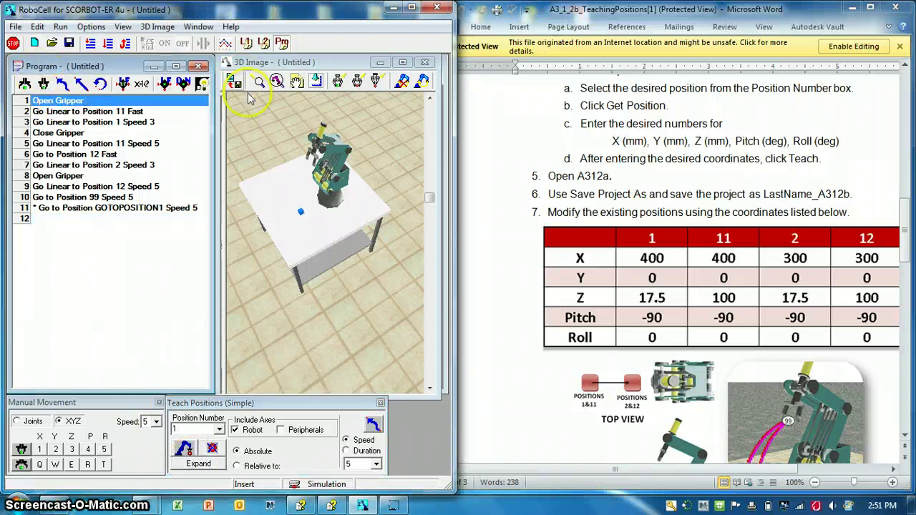
click(108, 44)
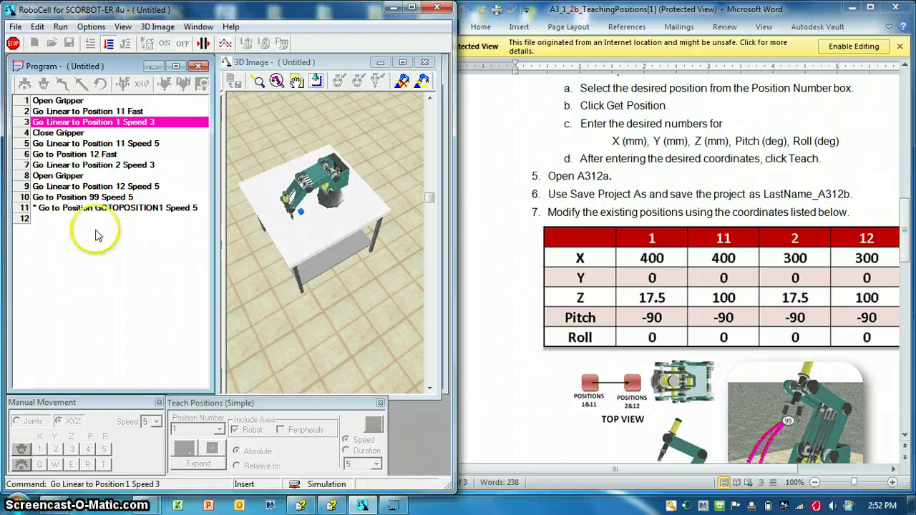
Stop the program, select line 1 (Open Gripper), and reset, rotate and zoom the 3D view.
click(13, 43)
click(83, 101)
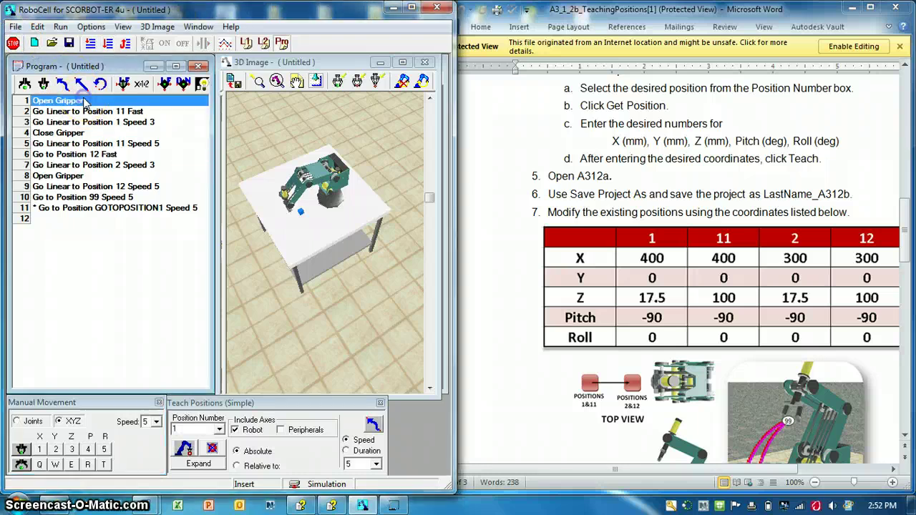
click(235, 80)
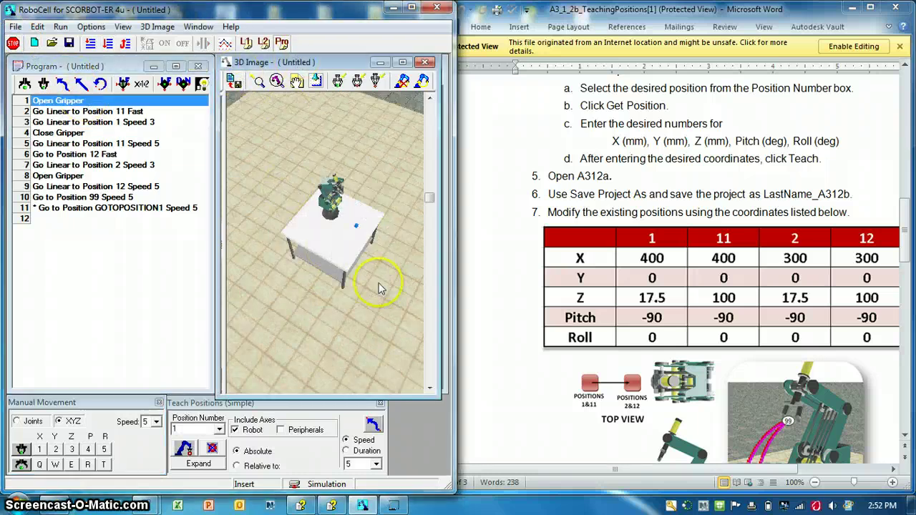
drag(378, 282, 285, 233)
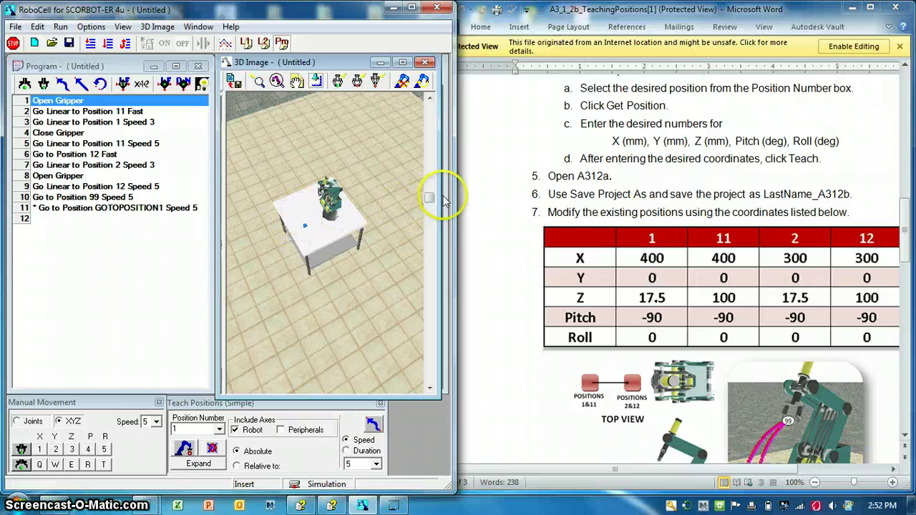
drag(433, 199, 430, 259)
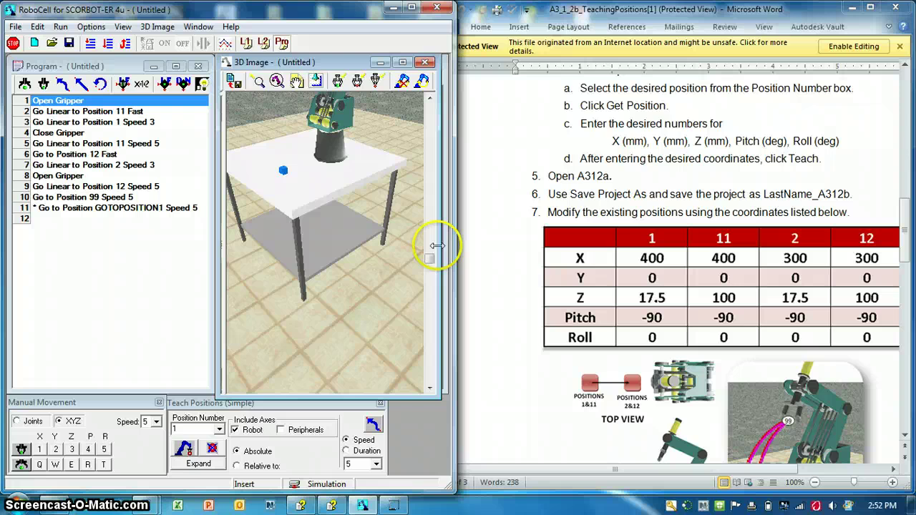
drag(432, 261, 429, 147)
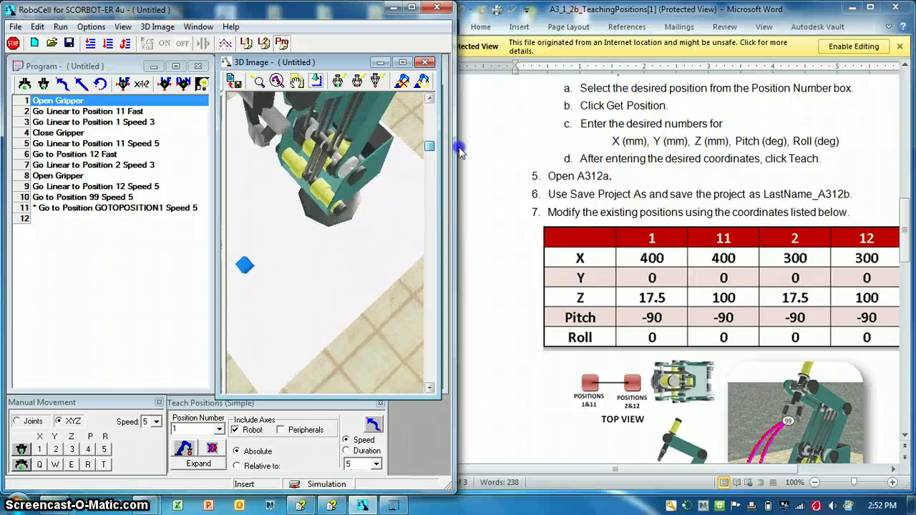
drag(345, 212, 336, 243)
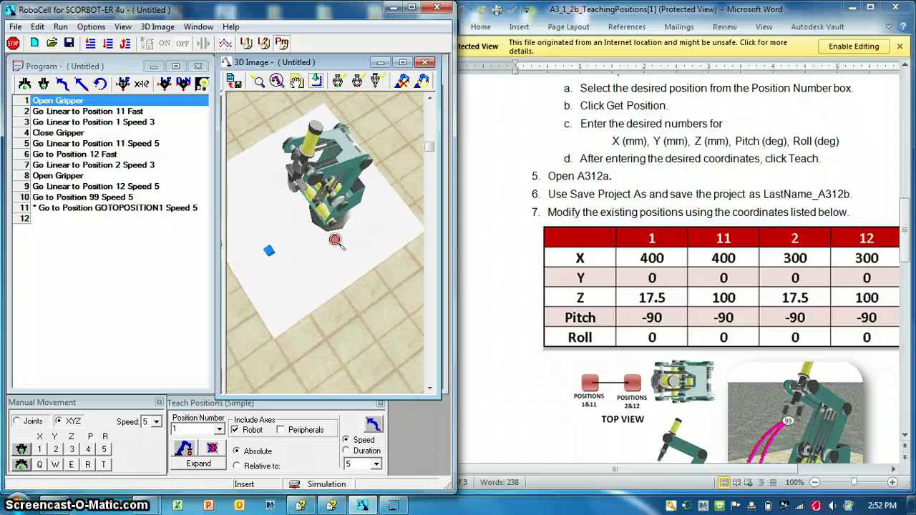
Run a single cycle again, turning and zooming the 3D camera to watch the blue cube picked up.
click(108, 44)
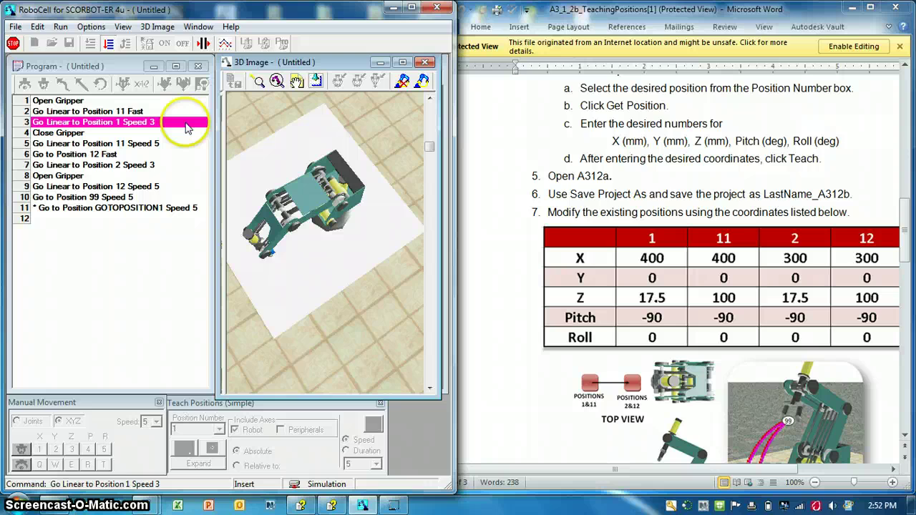
mouse_move(334, 304)
mouse_down()
mouse_move(389, 211)
mouse_move(335, 289)
mouse_up()
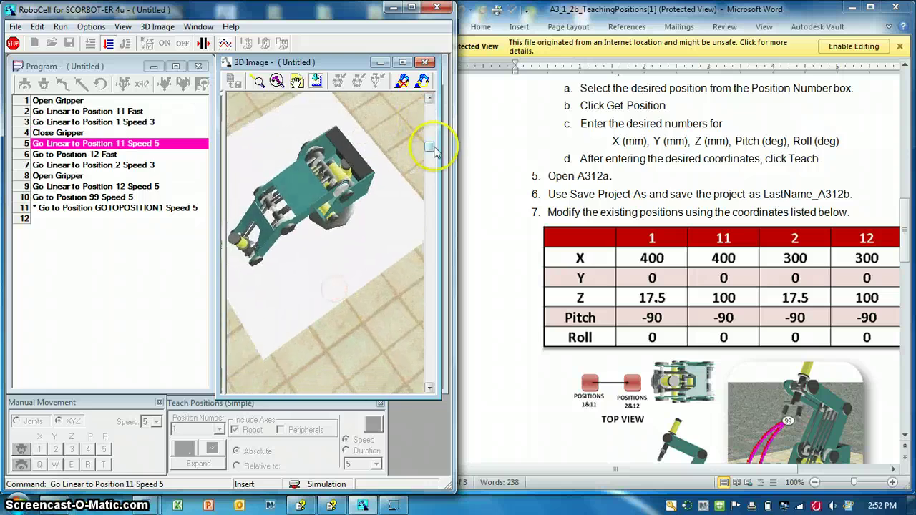
drag(434, 149, 431, 207)
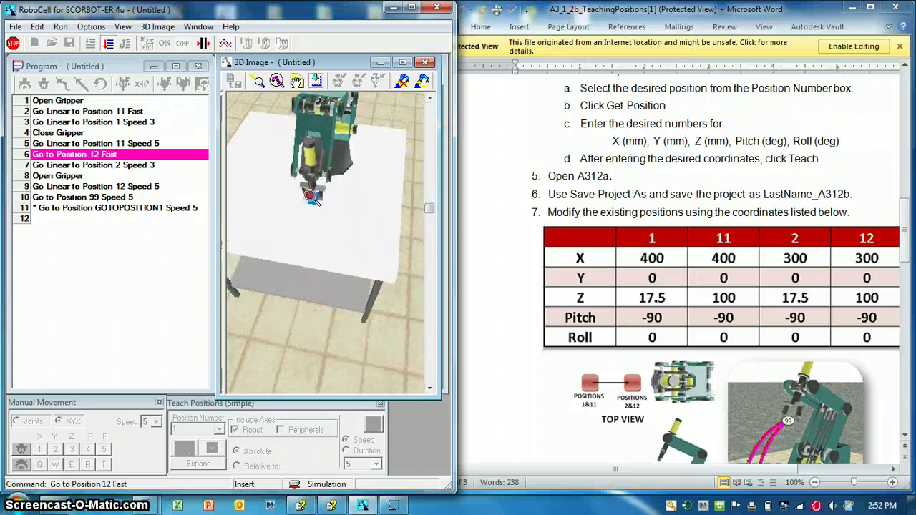
drag(329, 232, 332, 255)
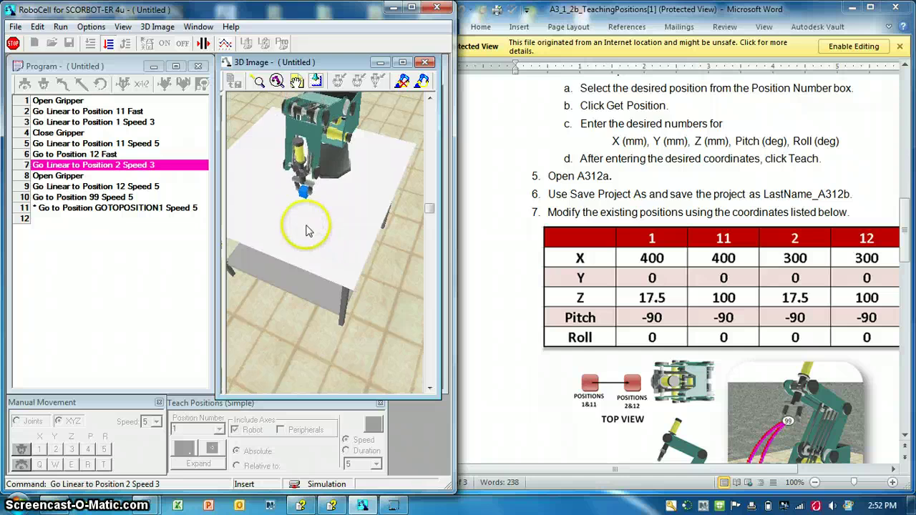